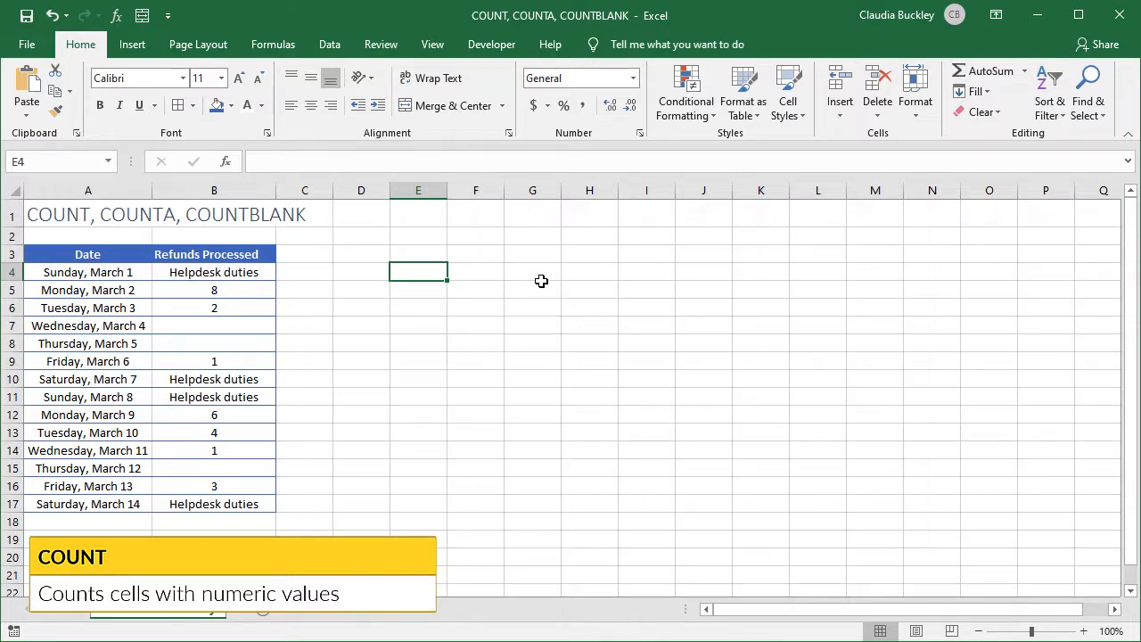
Enter a COUNT formula in E4 that counts the numeric cells in B4:B17
{"action": "type", "text": "=count"}
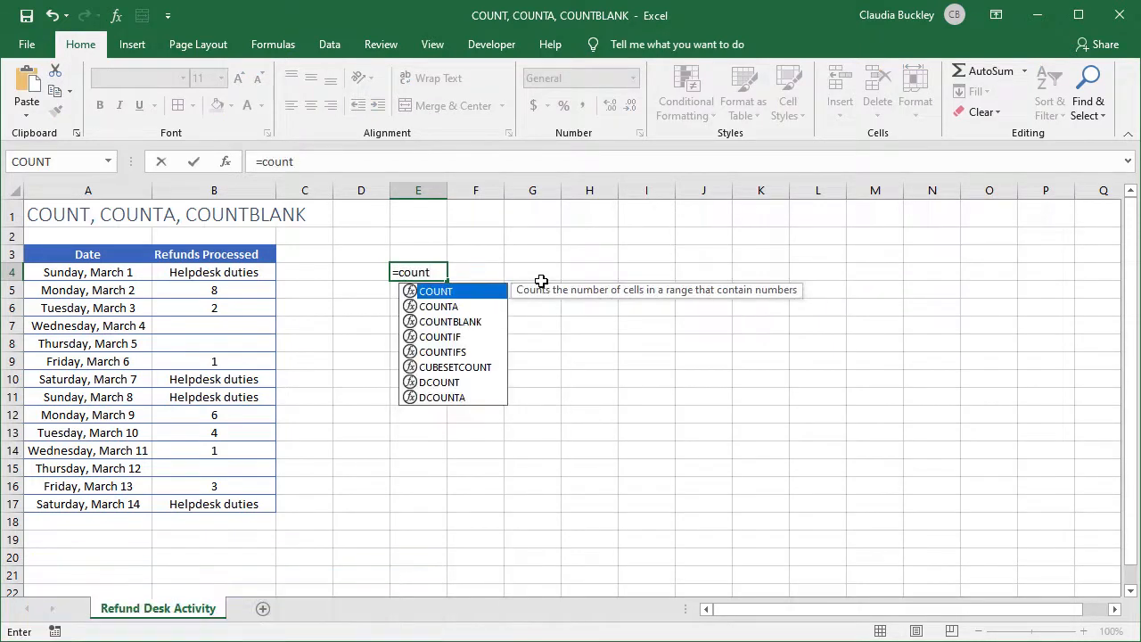
{"action": "type", "text": "("}
{"action": "left_click_drag", "start_coordinate": [175, 272], "coordinate": [206, 499]}
{"action": "type", "text": ")"}
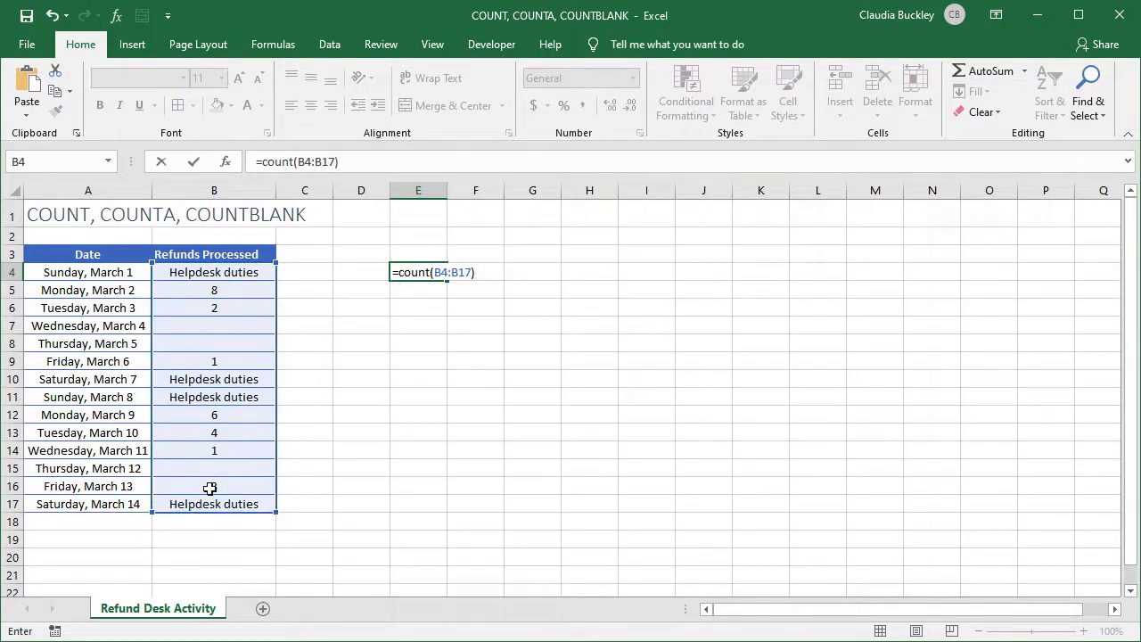
{"action": "key", "text": "Return"}
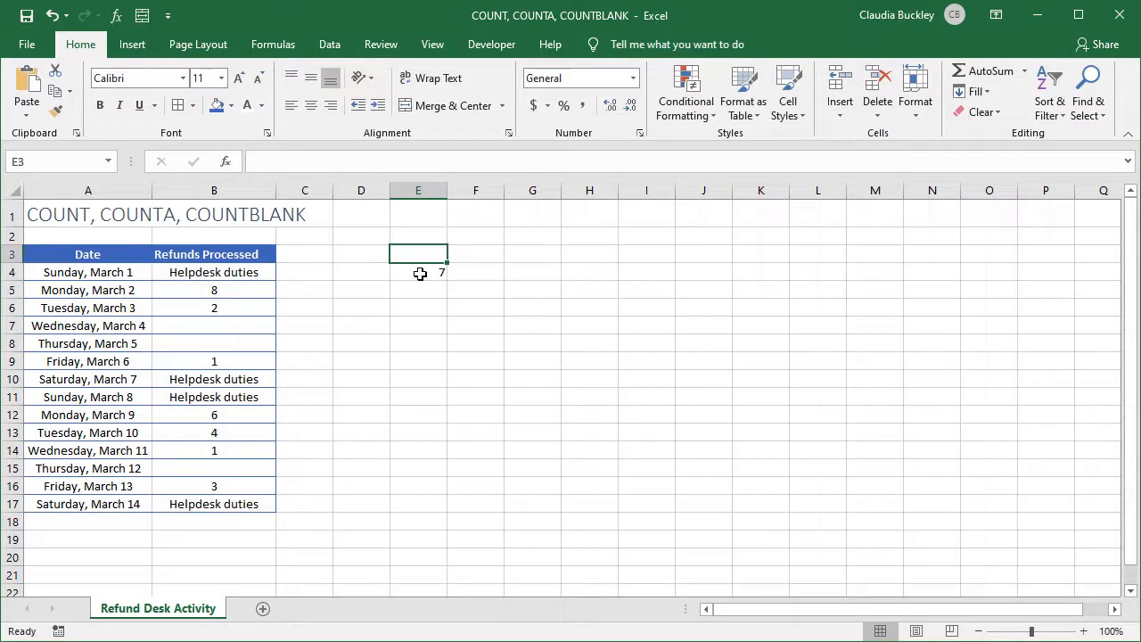
Add the heading "# of Days" in E3 above the count result
{"action": "type", "text": "# of "}
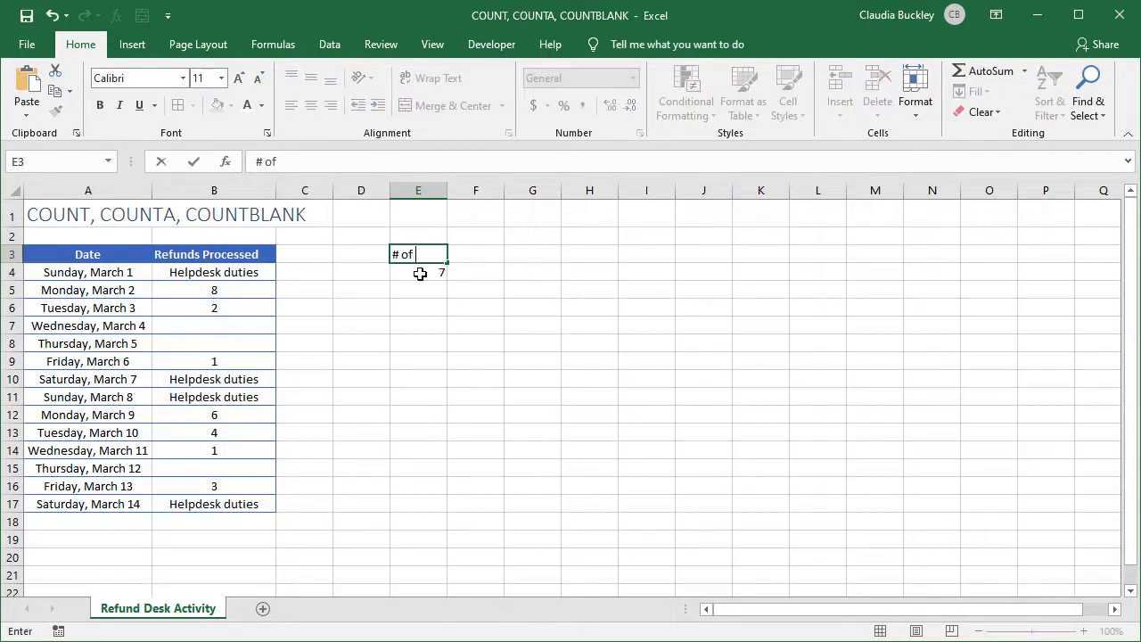
{"action": "type", "text": "Days"}
{"action": "key", "text": "Return"}
Label the count "Refund processed" in D4 and autofit column D to the text
{"action": "key", "text": "Left"}
{"action": "type", "text": "Refund"}
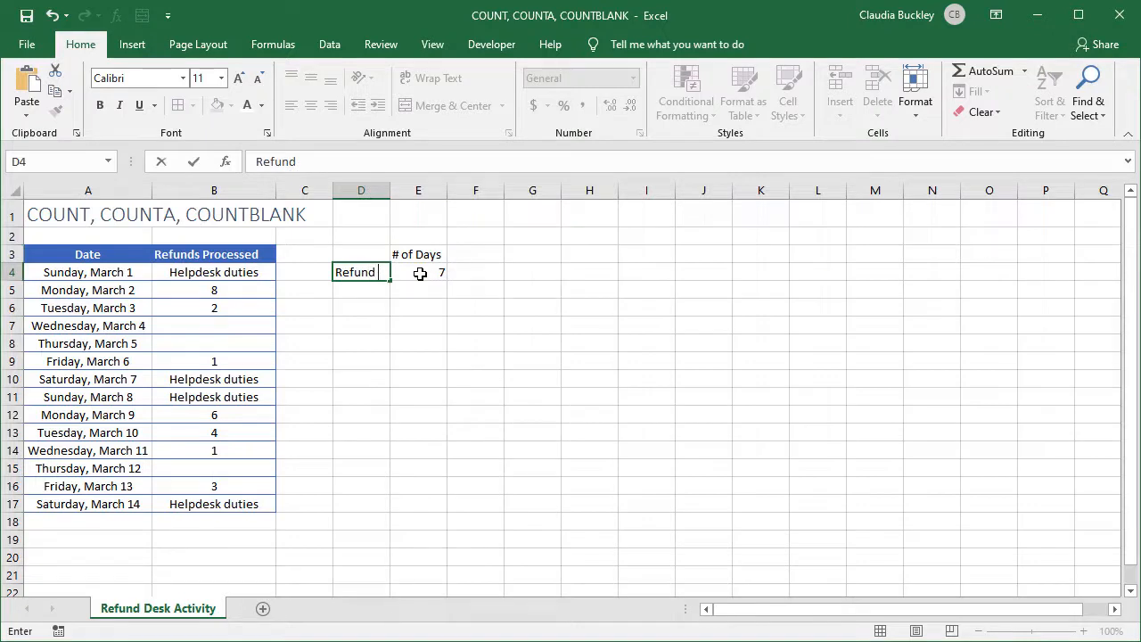
{"action": "type", "text": " processed"}
{"action": "key", "text": "Return"}
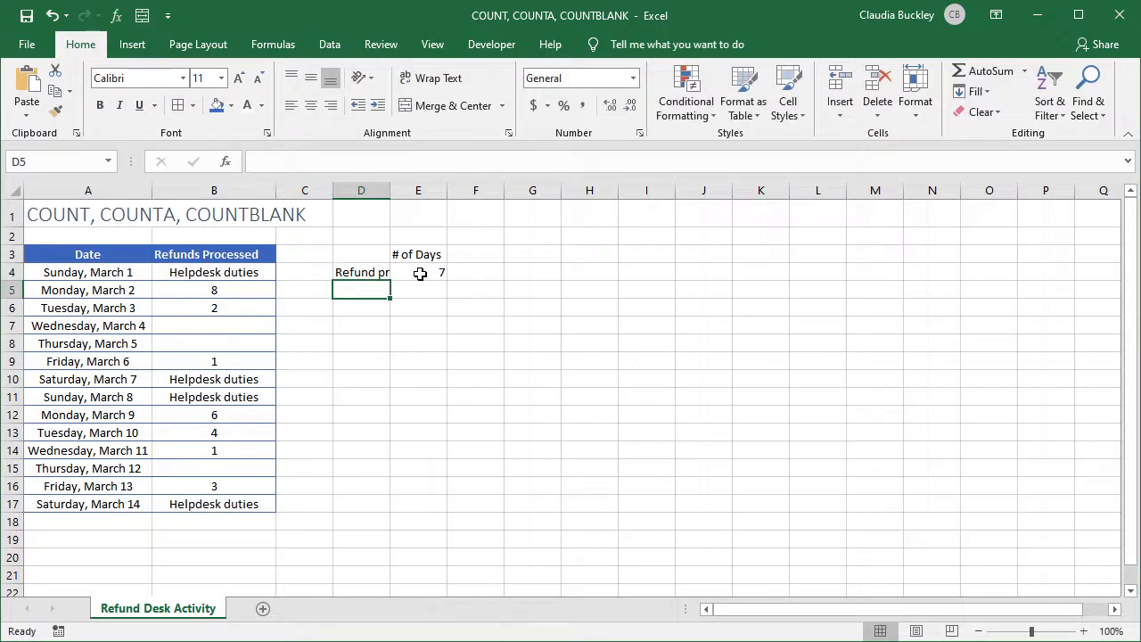
{"action": "double_click", "coordinate": [390, 189]}
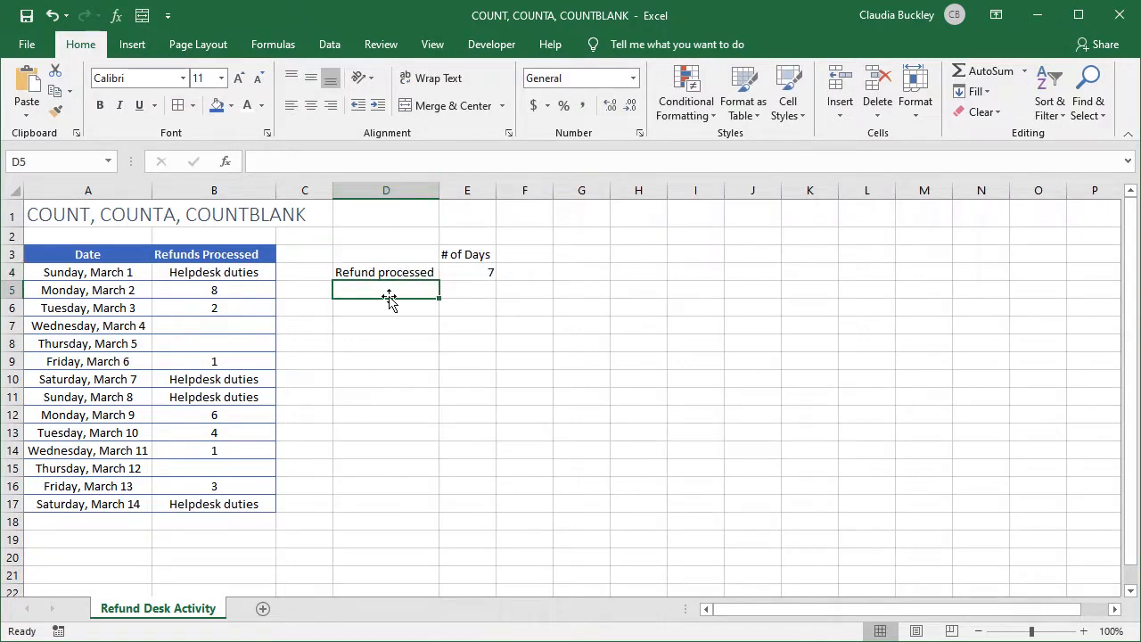
Enter a COUNTA formula in E5 that counts the non-empty cells in B4:B17
{"action": "left_click", "coordinate": [465, 272]}
{"action": "left_click_drag", "start_coordinate": [220, 270], "coordinate": [239, 504]}
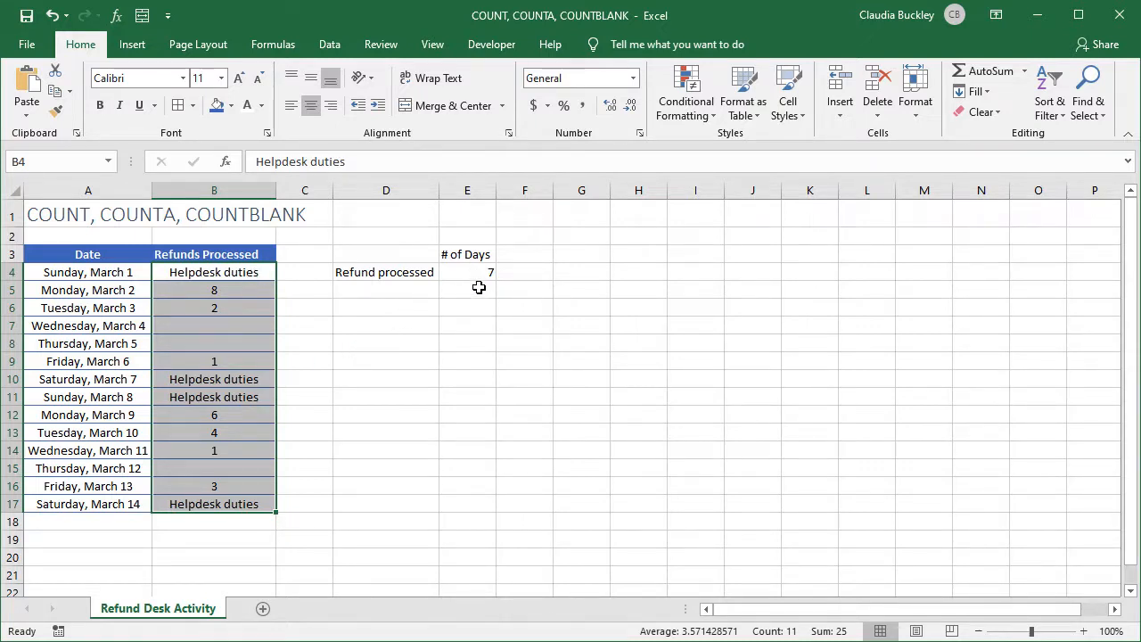
{"action": "left_click", "coordinate": [479, 289]}
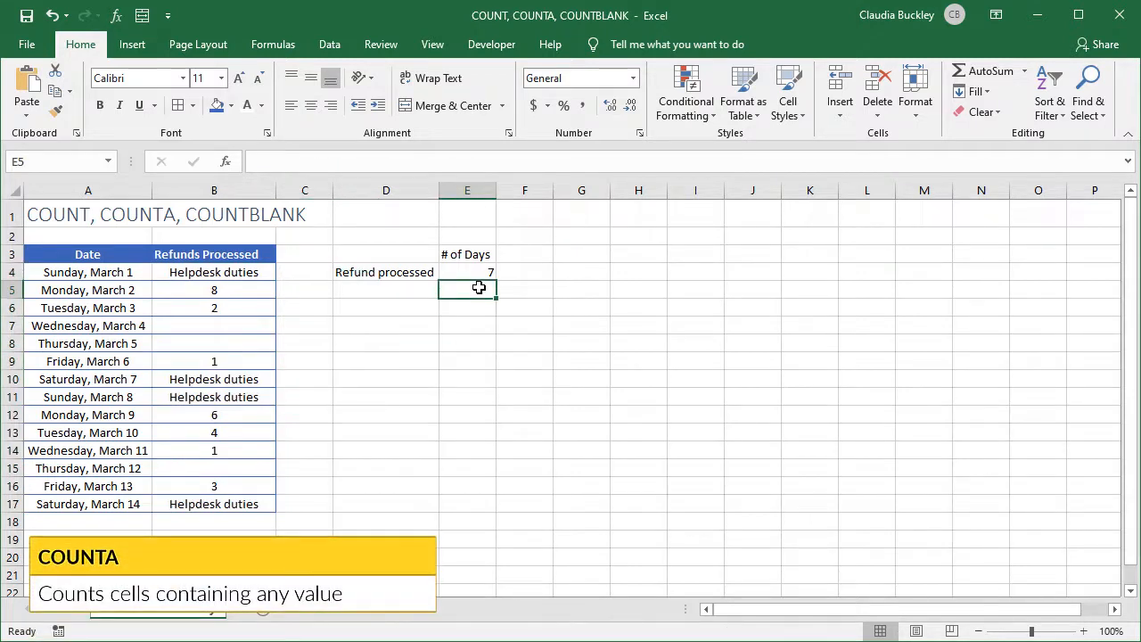
{"action": "type", "text": "=counta"}
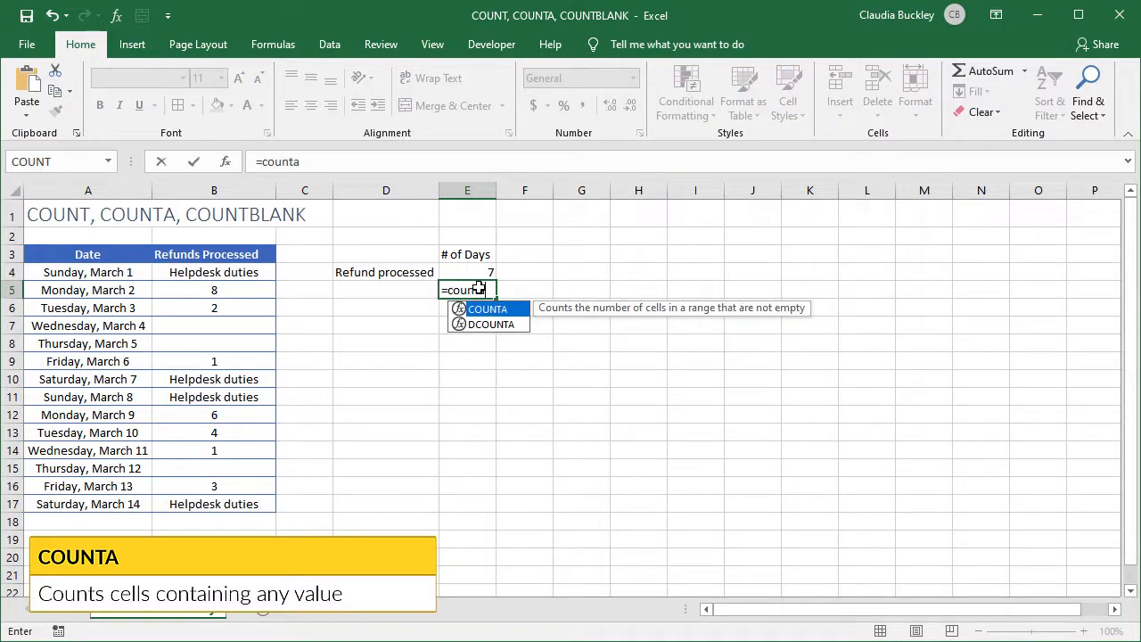
{"action": "type", "text": "(B4:B17)"}
{"action": "key", "text": "ctrl+Return"}
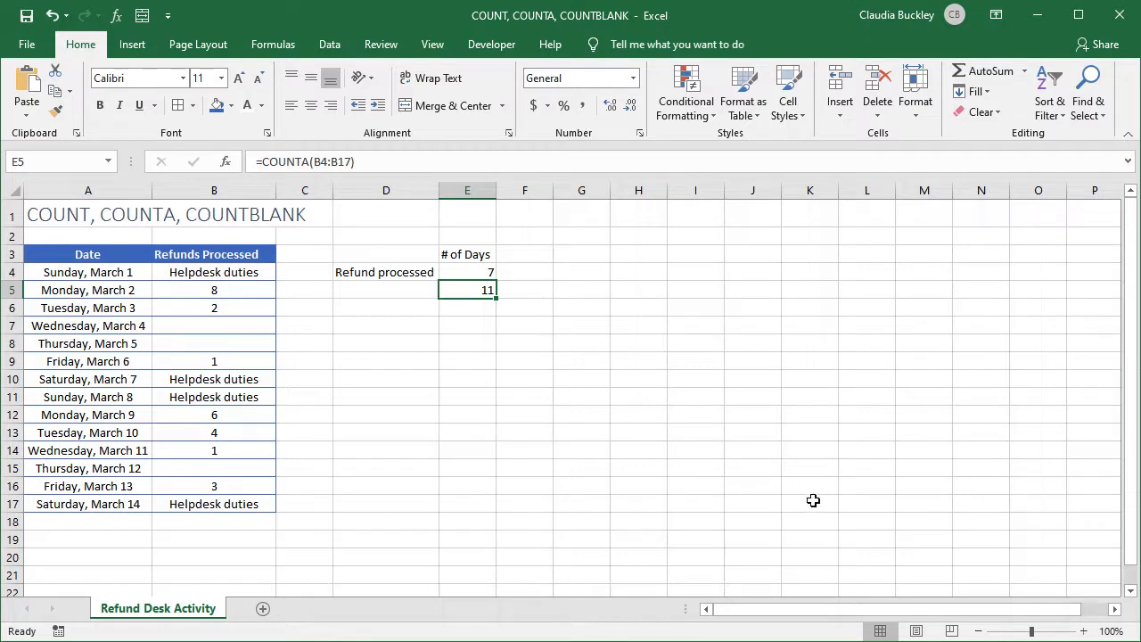
Label the COUNTA result "Any activity" in D5
{"action": "left_click", "coordinate": [392, 287]}
{"action": "type", "text": "Any activity"}
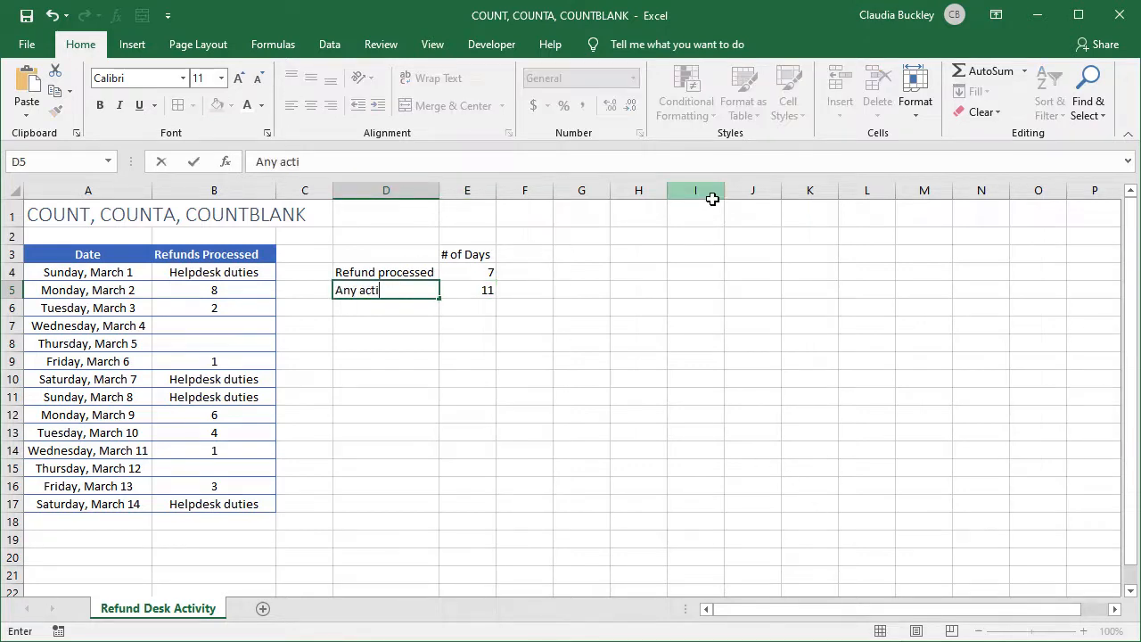
{"action": "key", "text": "Tab"}
{"action": "key", "text": "Tab"}
Note the function names beside the results, with COUNT in F4 and COUNTA in F5
{"action": "key", "text": "Up"}
{"action": "type", "text": "COUNT"}
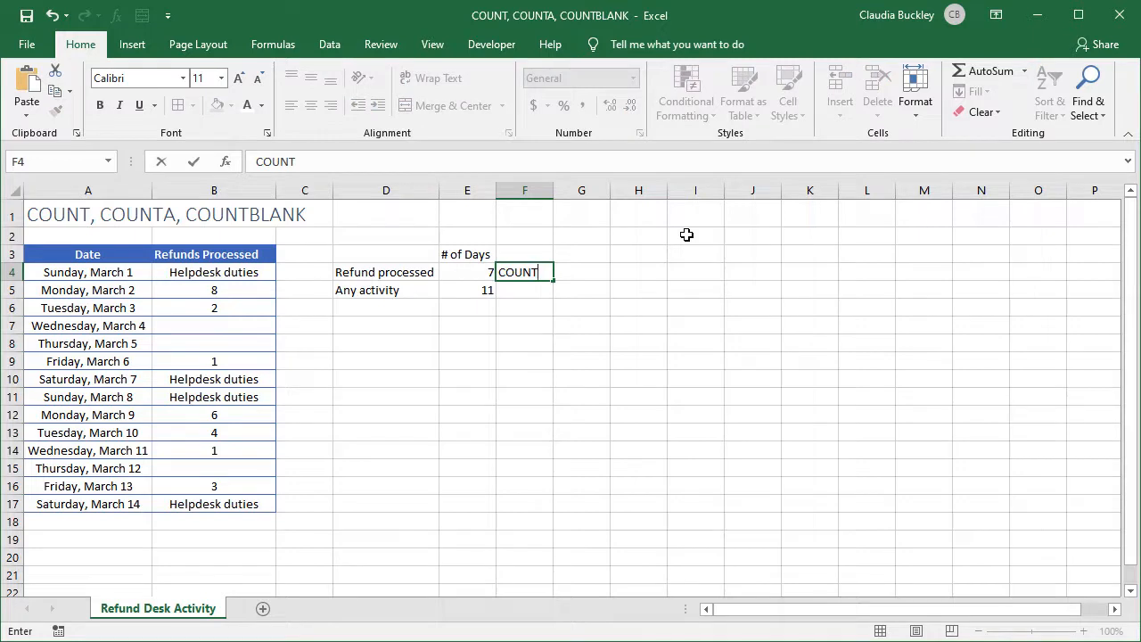
{"action": "key", "text": "Return"}
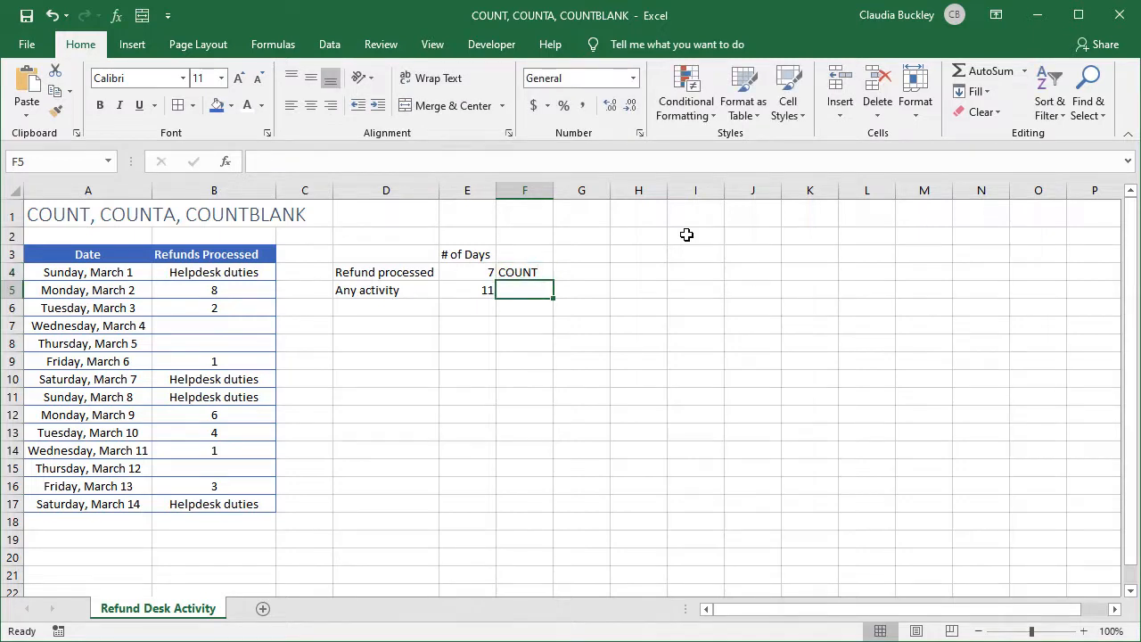
{"action": "type", "text": "COUNTA"}
{"action": "key", "text": "Return"}
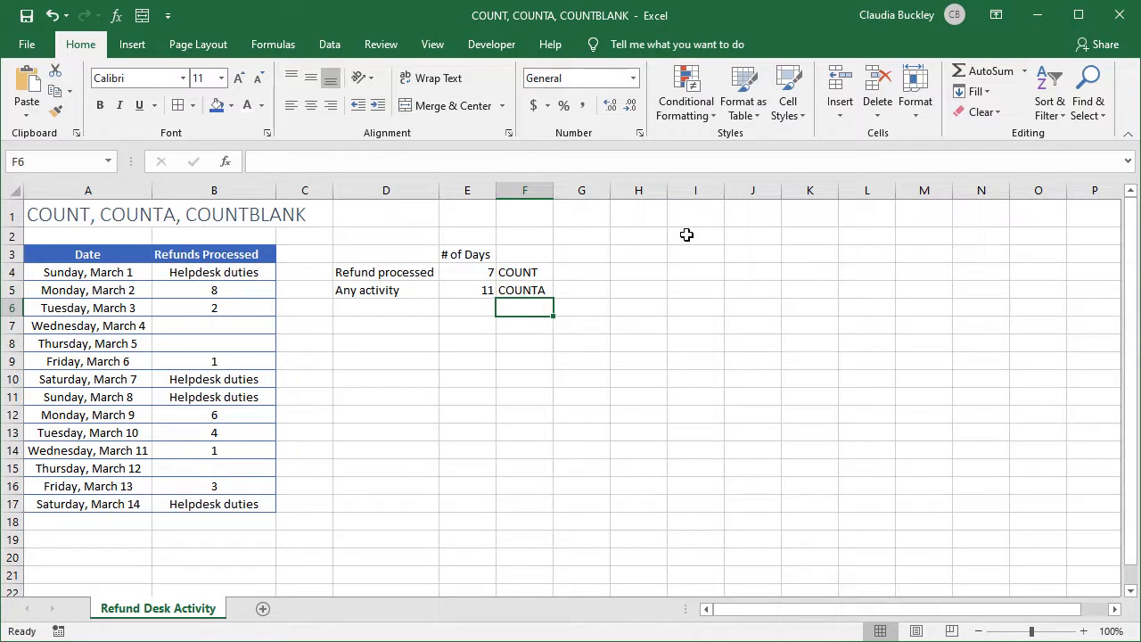
Enter =n/a in B7 to test how the count formulas treat an error value, and clear the cell again
{"action": "left_click", "coordinate": [247, 328]}
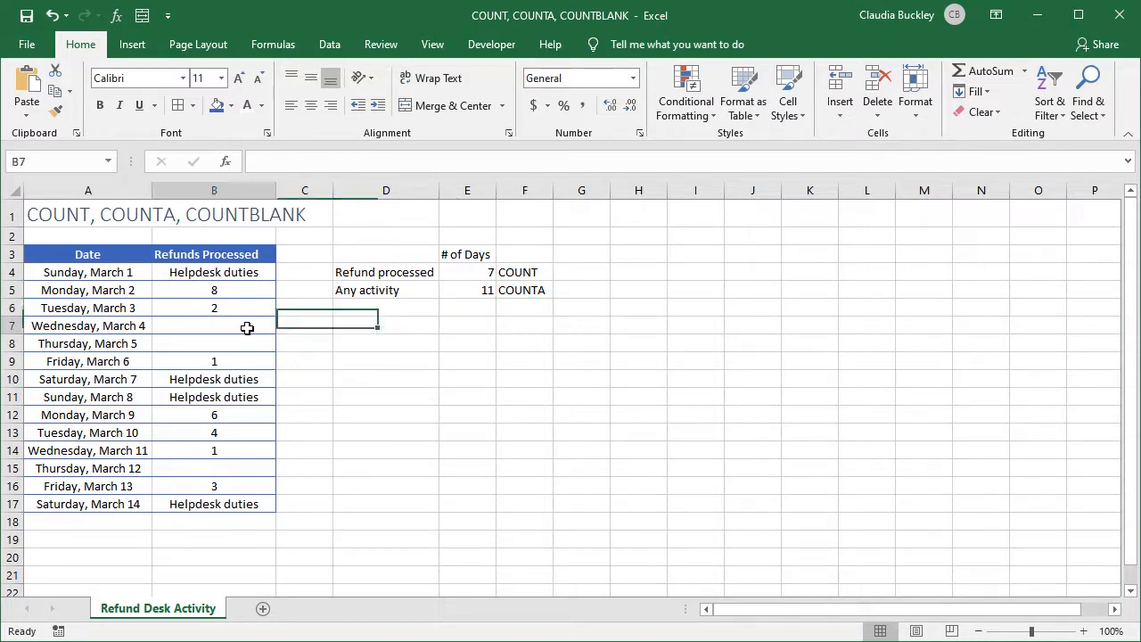
{"action": "type", "text": "="}
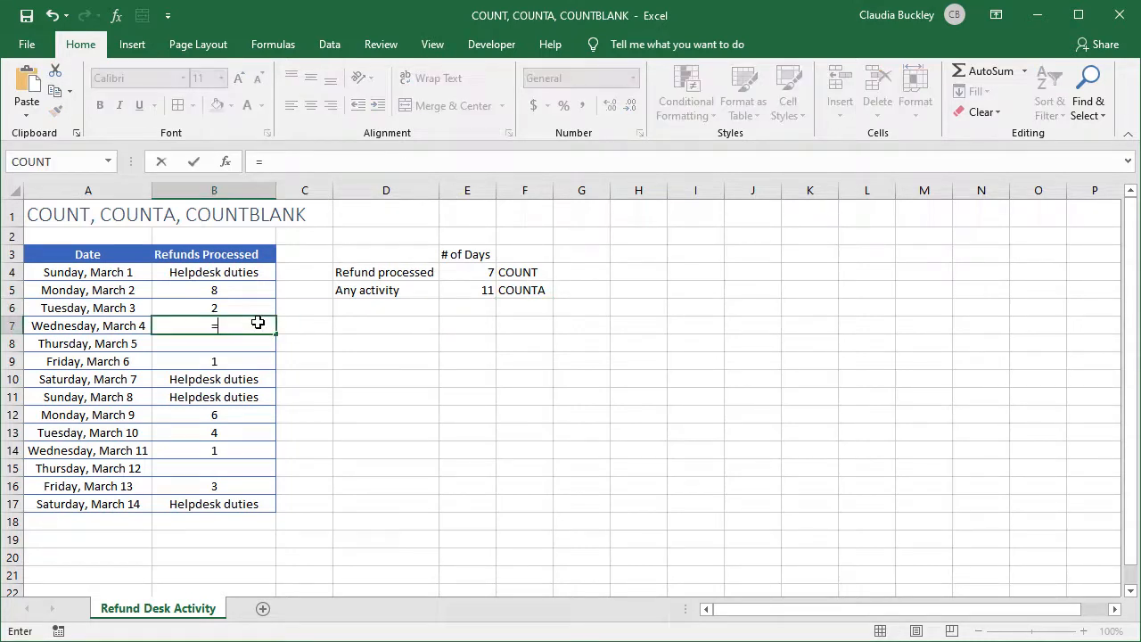
{"action": "type", "text": "n/a"}
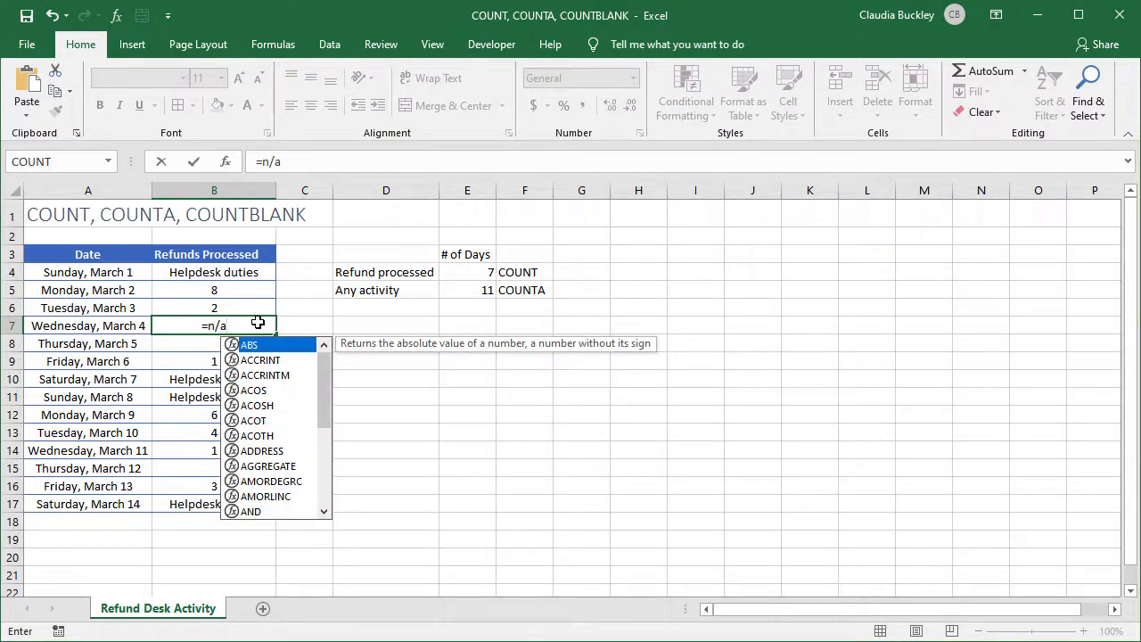
{"action": "key", "text": "Return"}
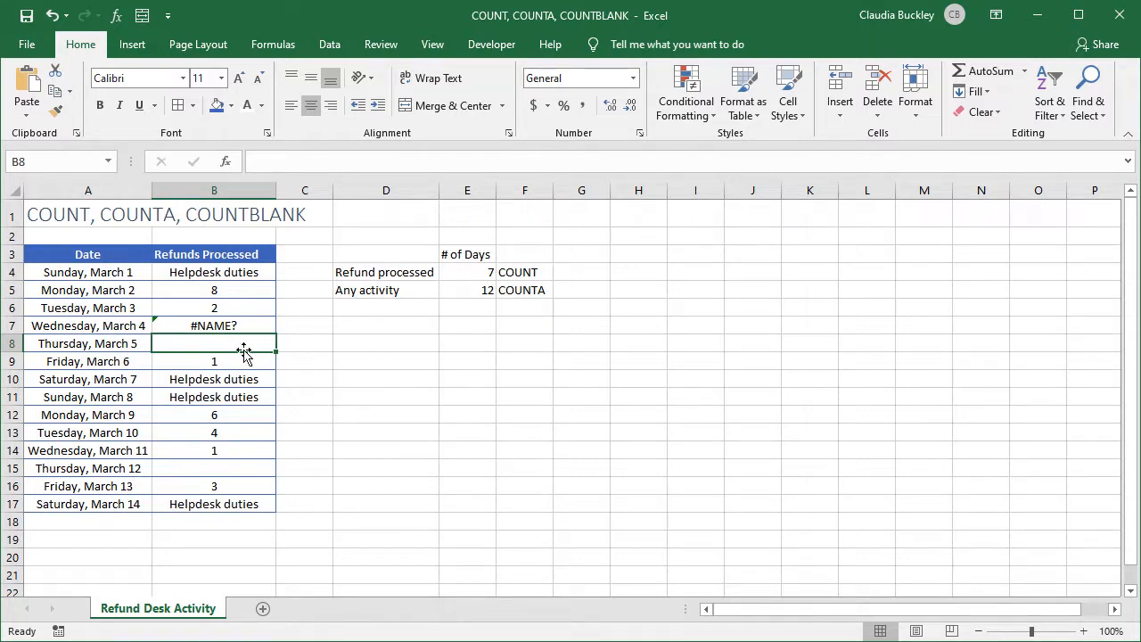
{"action": "left_click", "coordinate": [253, 326]}
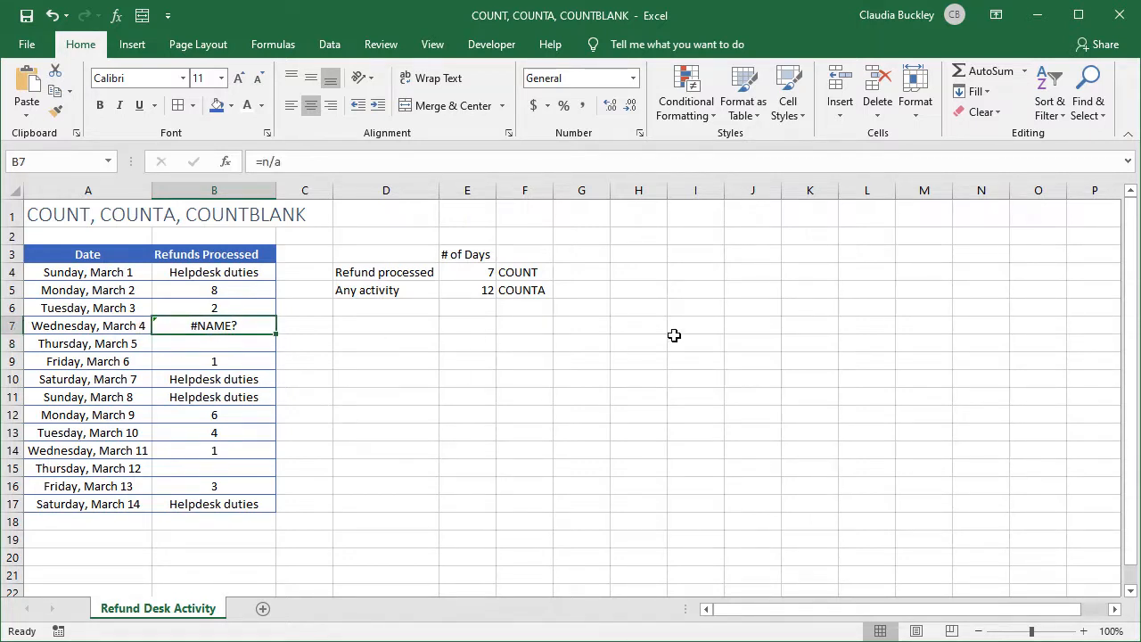
{"action": "key", "text": "Delete"}
Add the label "No activity" in D6 below the "Any activity" label
{"action": "key", "text": "Up"}
{"action": "key", "text": "Right"}
{"action": "key", "text": "Right"}
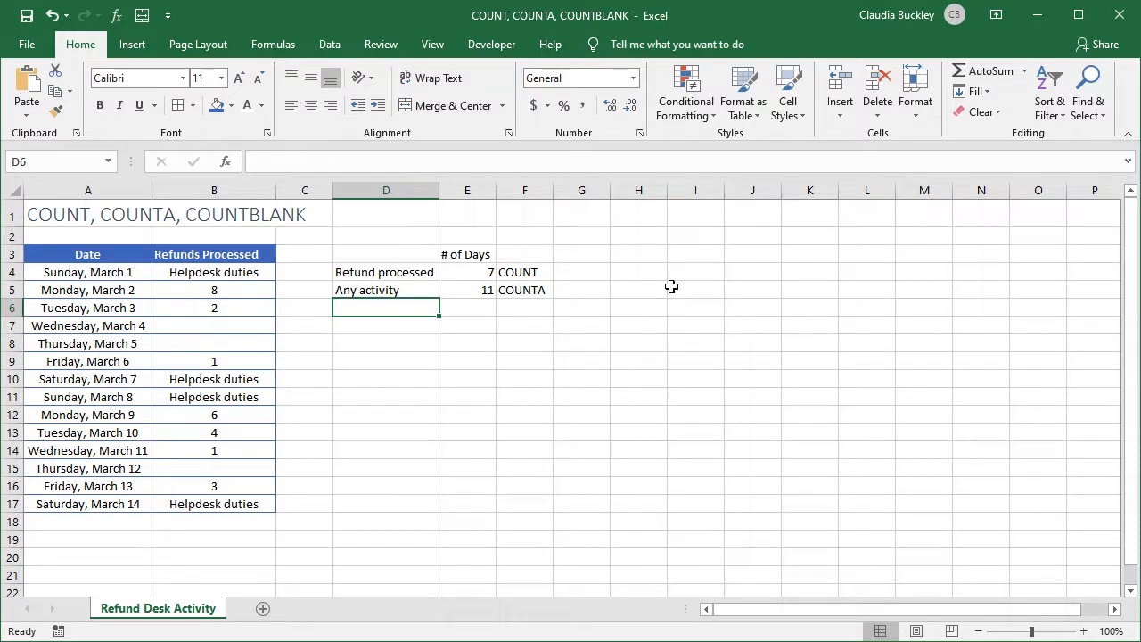
{"action": "type", "text": "N"}
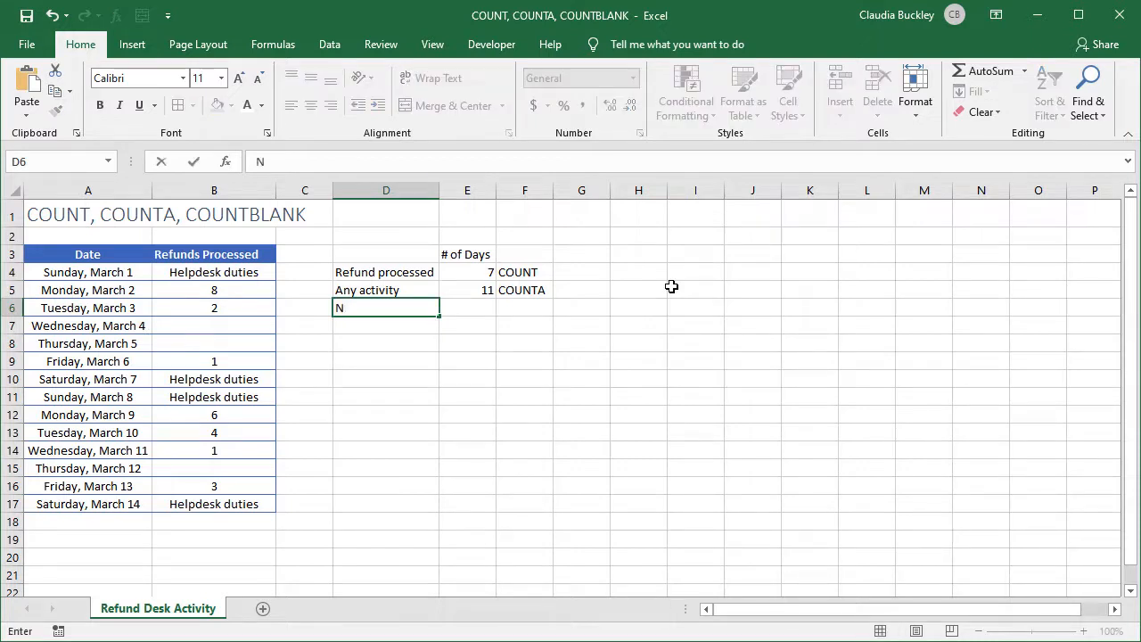
{"action": "type", "text": "o activity"}
{"action": "key", "text": "Return"}
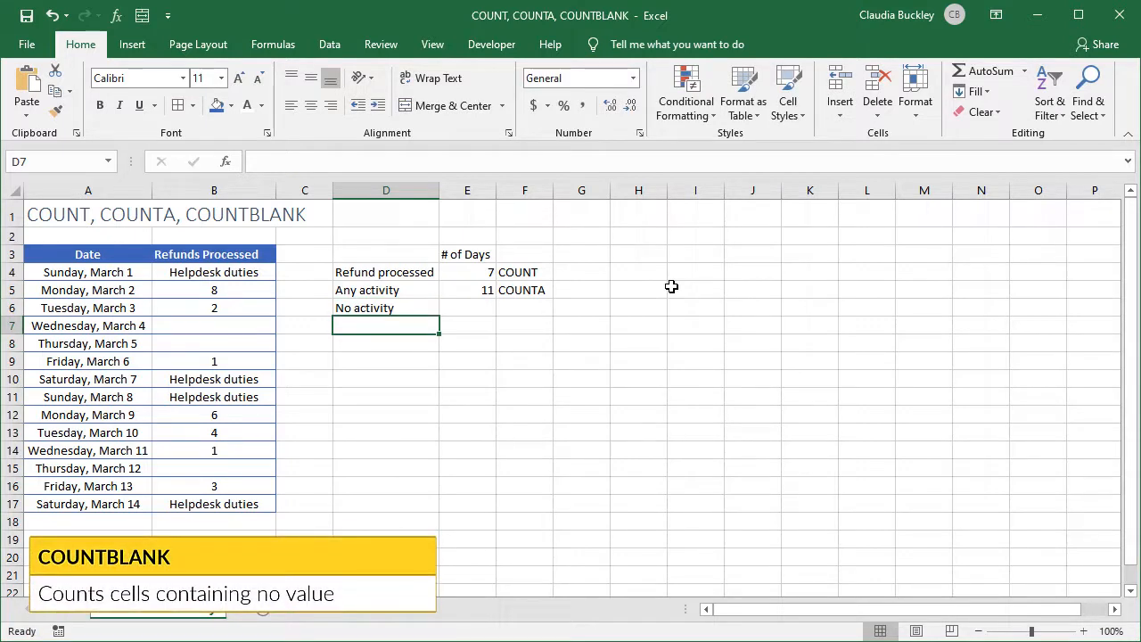
Enter a COUNTBLANK formula in E6 that counts the empty cells in B4:B17
{"action": "left_click", "coordinate": [487, 310]}
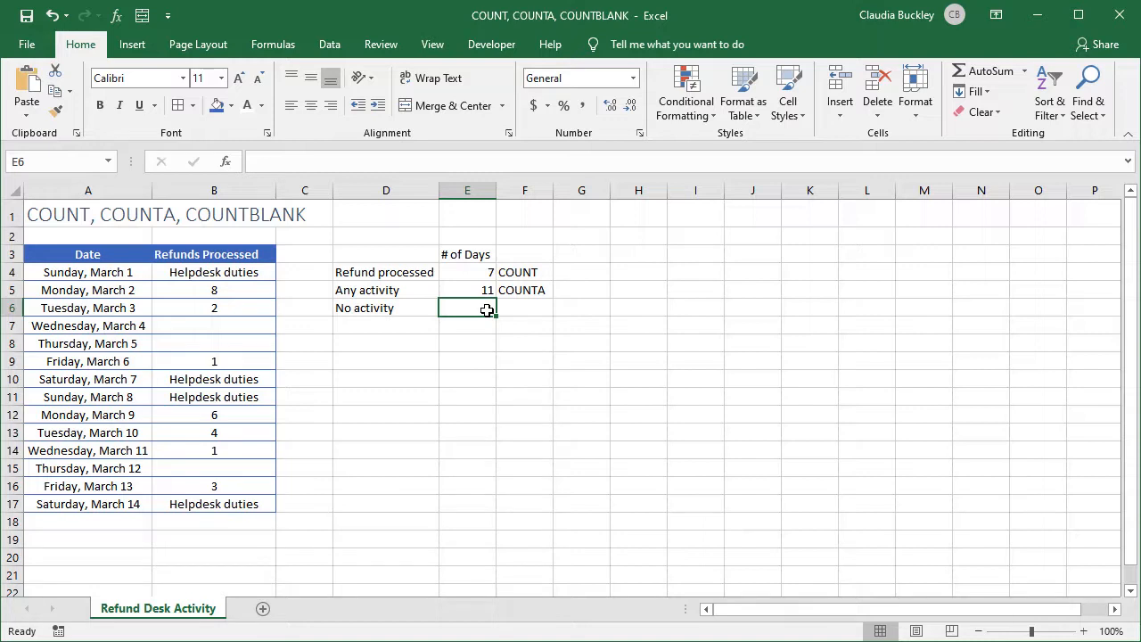
{"action": "type", "text": "=count"}
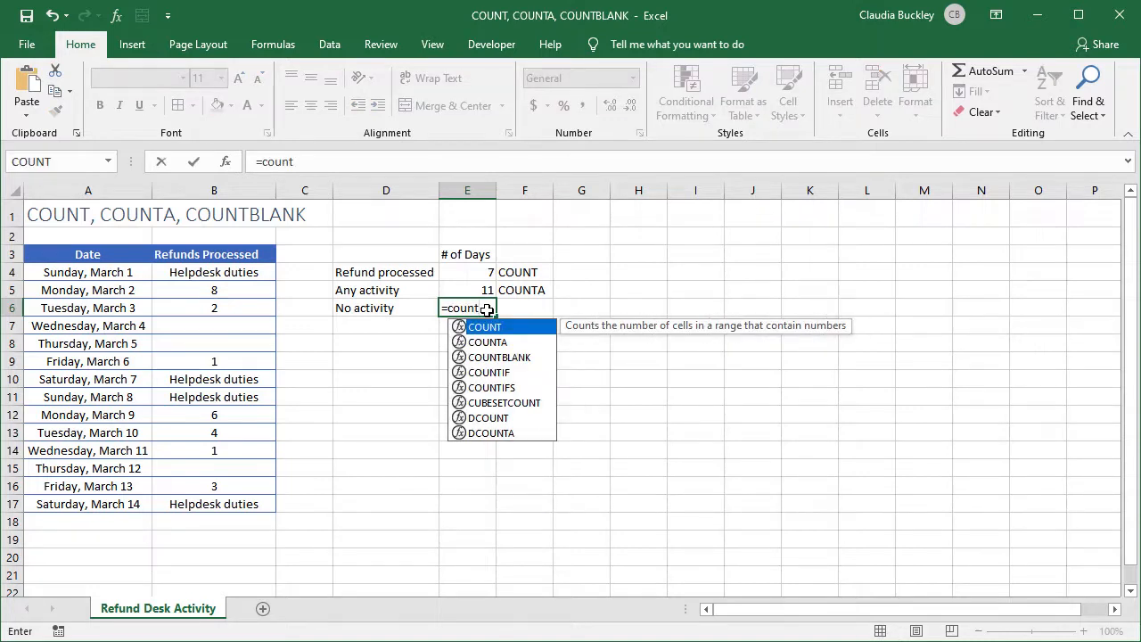
{"action": "type", "text": "b"}
{"action": "key", "text": "Tab"}
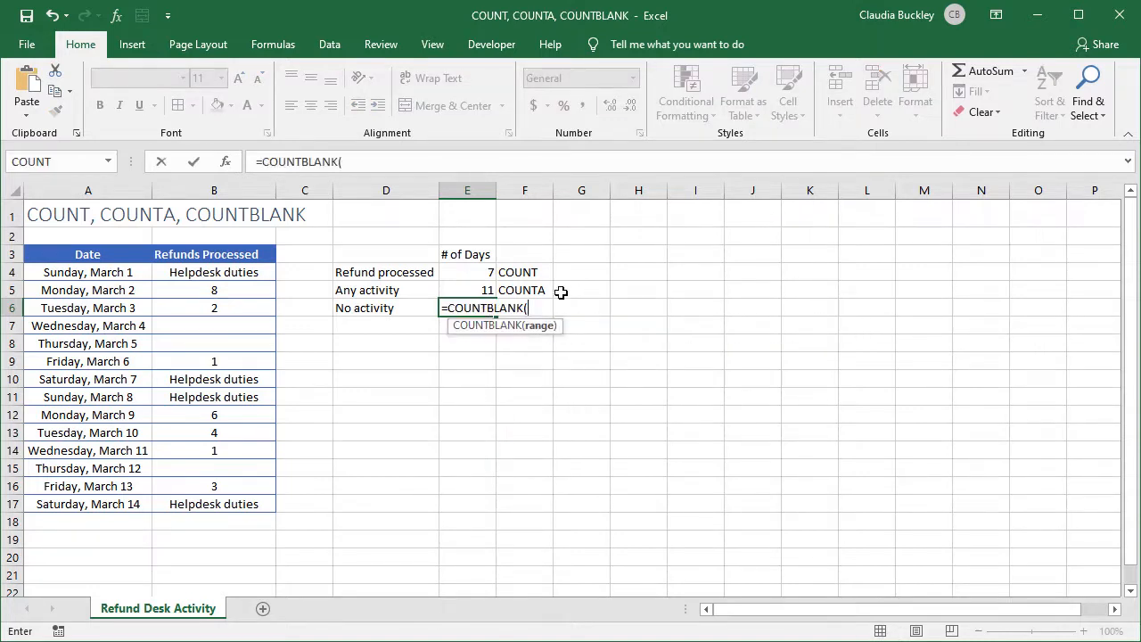
{"action": "left_click_drag", "start_coordinate": [257, 273], "coordinate": [258, 503]}
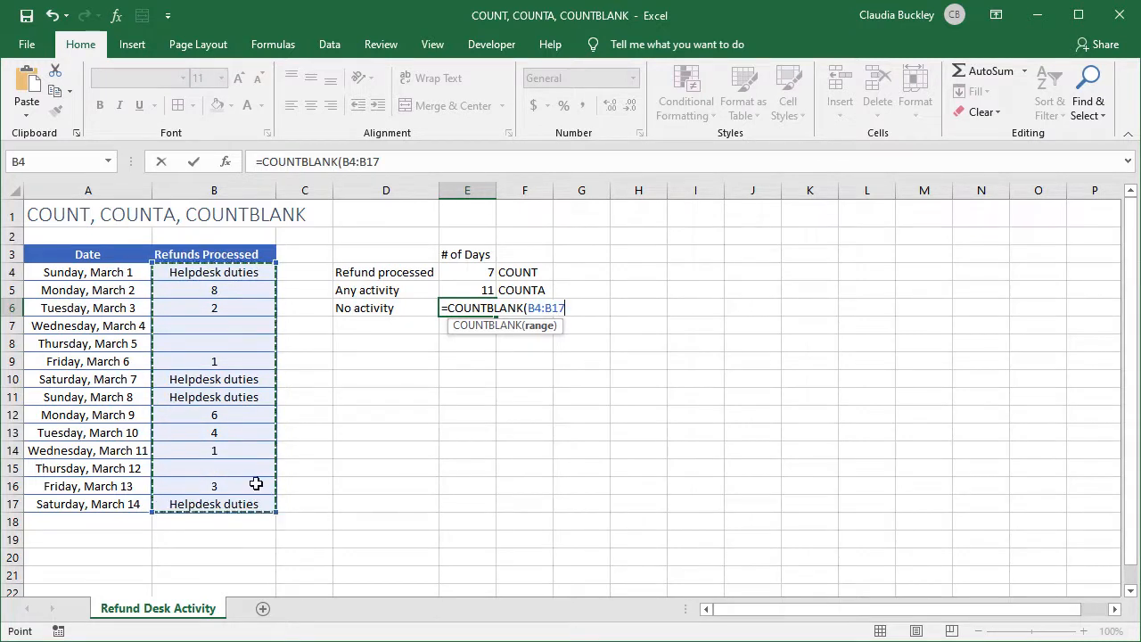
{"action": "type", "text": ")"}
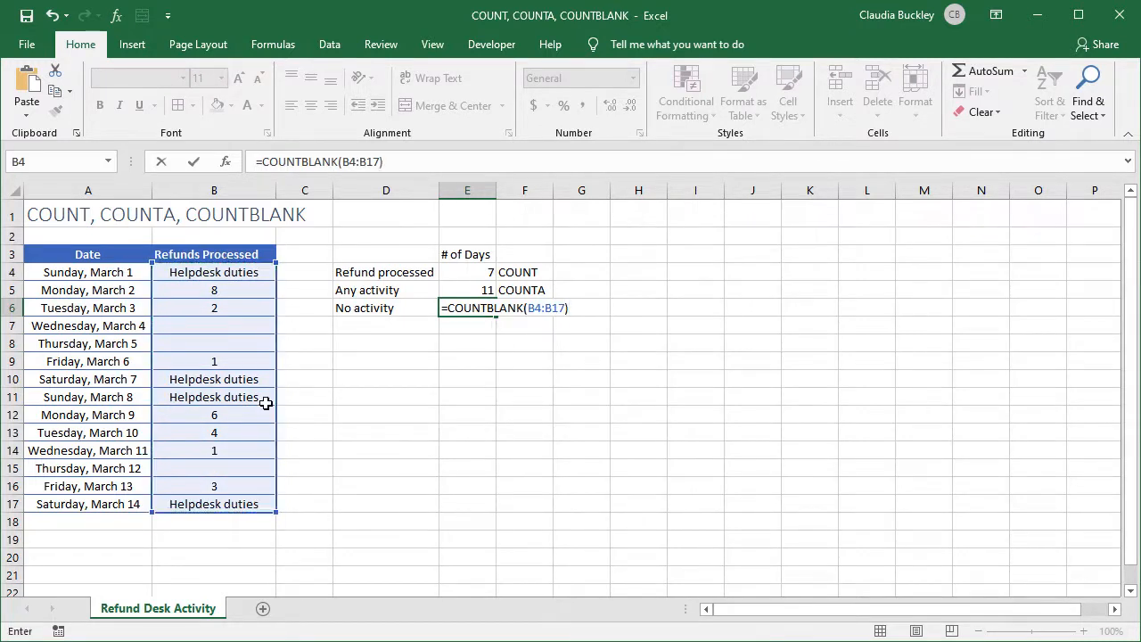
{"action": "key", "text": "Return"}
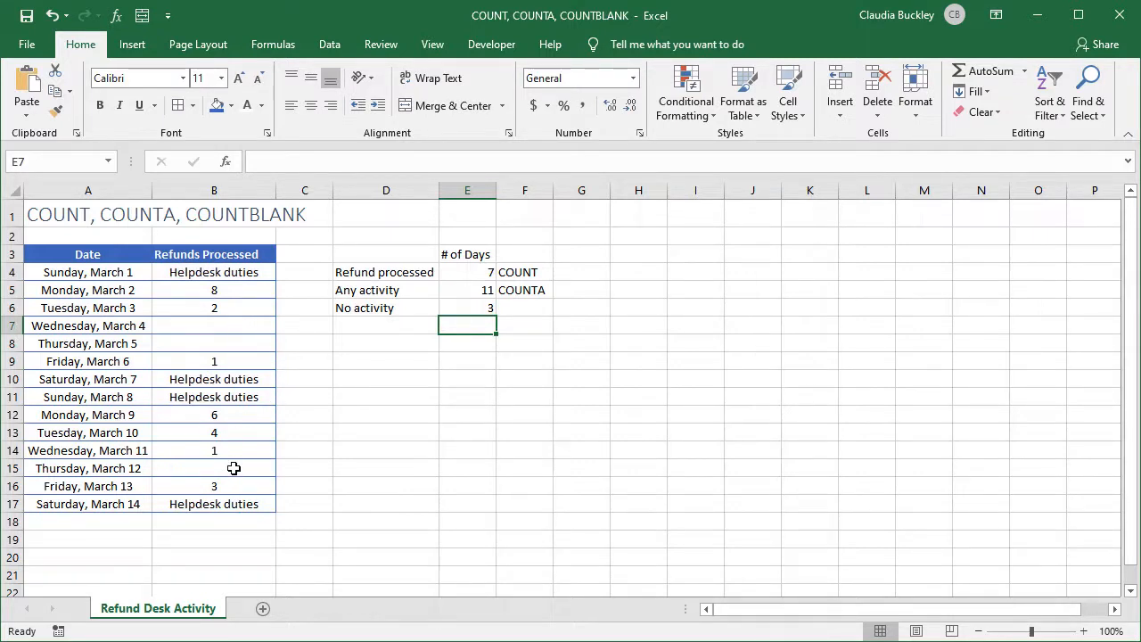
Note the function name COUNTBLANK in F6 and autofit column F to the text
{"action": "key", "text": "ctrl+z"}
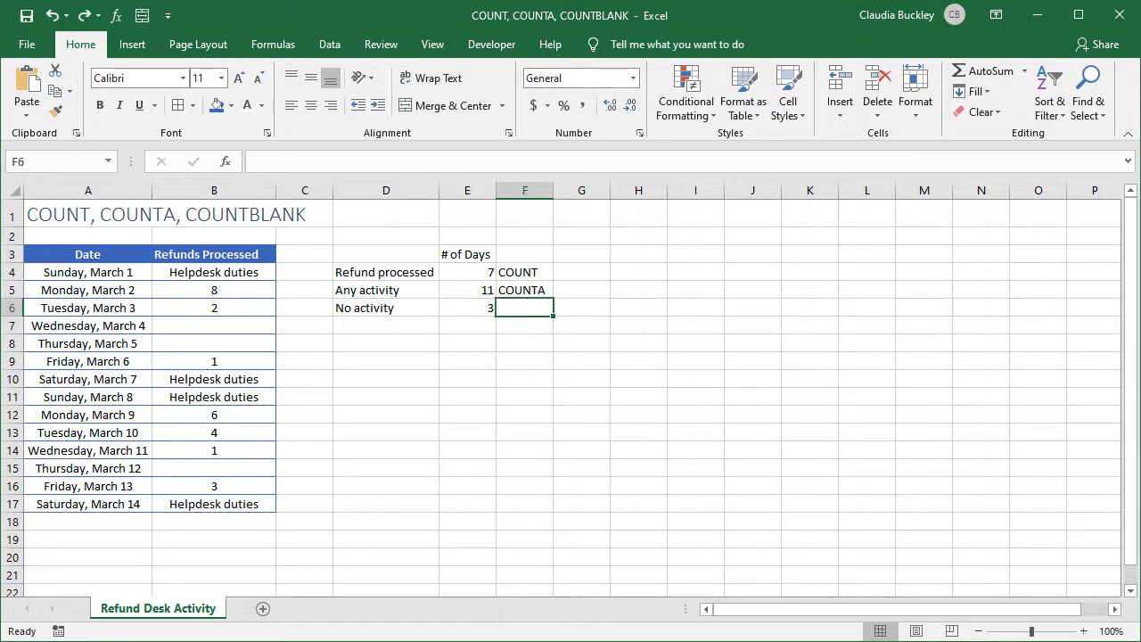
{"action": "type", "text": "COUN"}
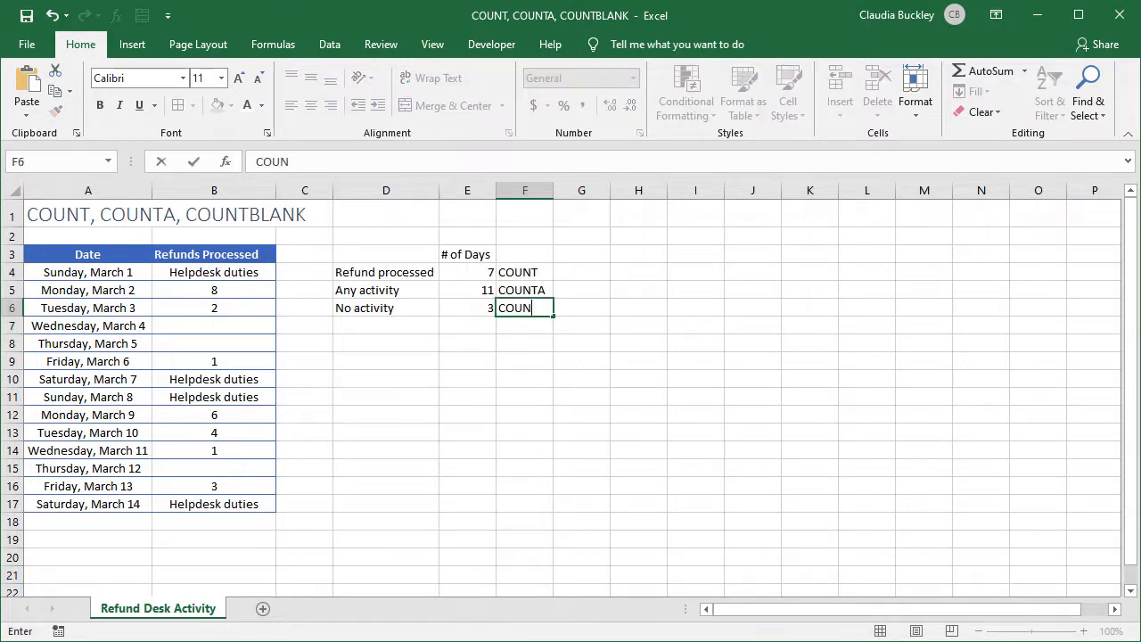
{"action": "type", "text": "TBLANK"}
{"action": "key", "text": "Return"}
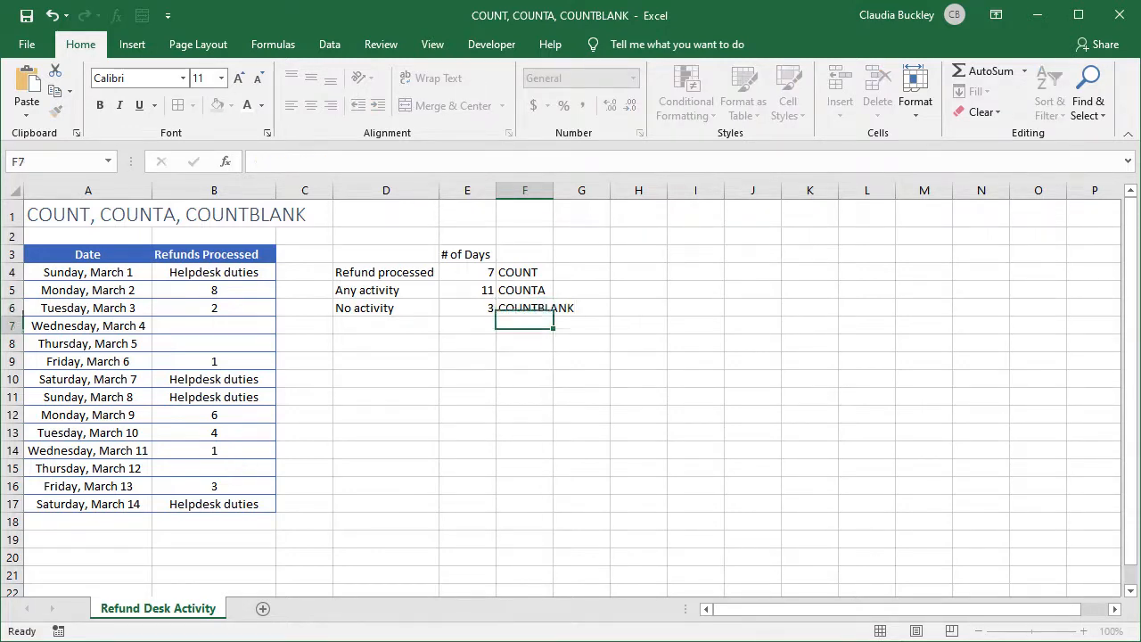
{"action": "double_click", "coordinate": [552, 190]}
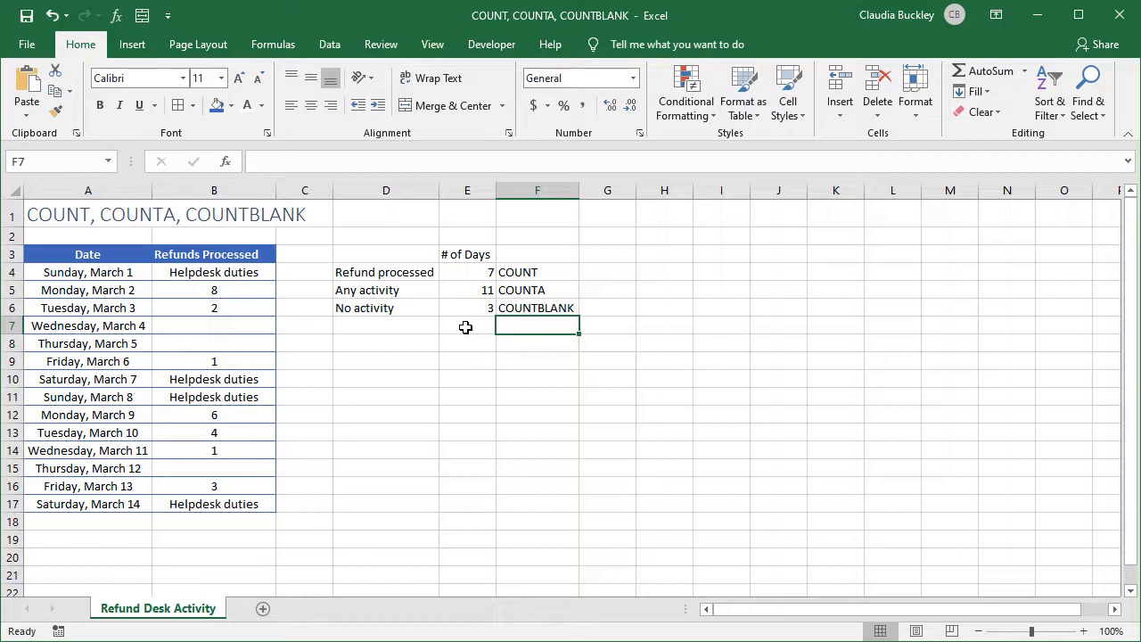
Enter a single space in B7 to test how the count formulas treat it, and clear the cell again
{"action": "left_click", "coordinate": [241, 326]}
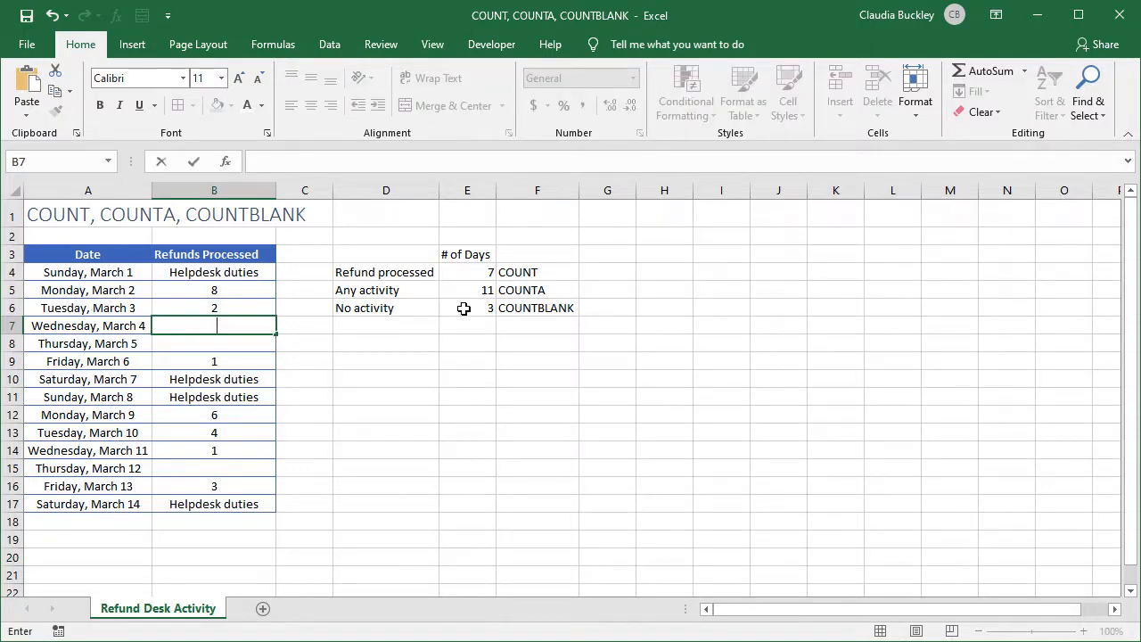
{"action": "key", "text": "Return"}
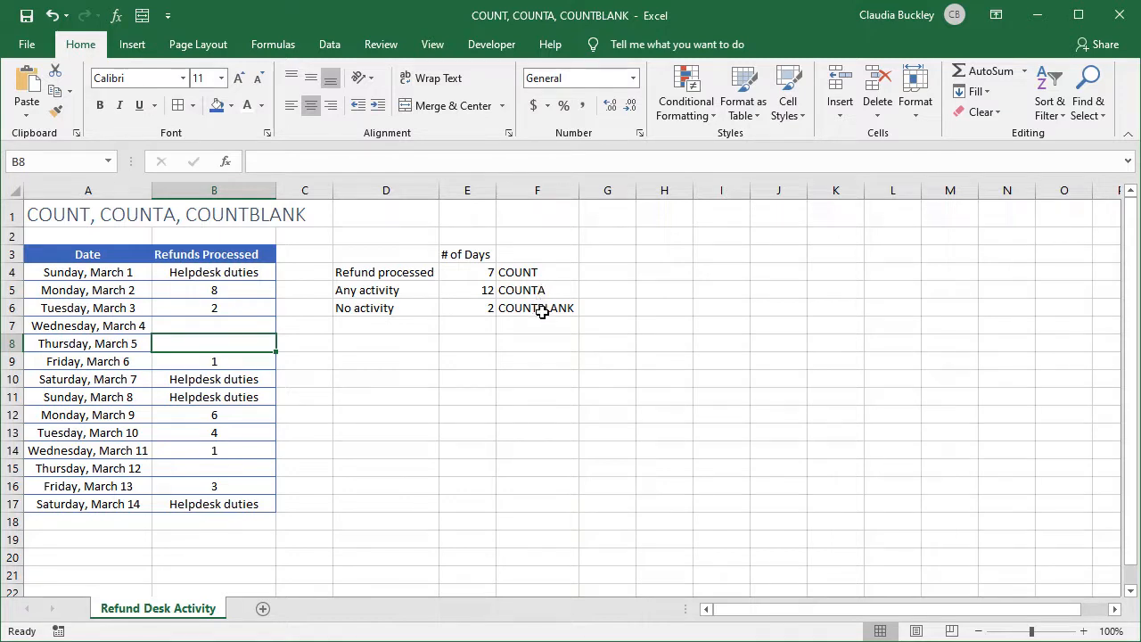
{"action": "left_click", "coordinate": [226, 321]}
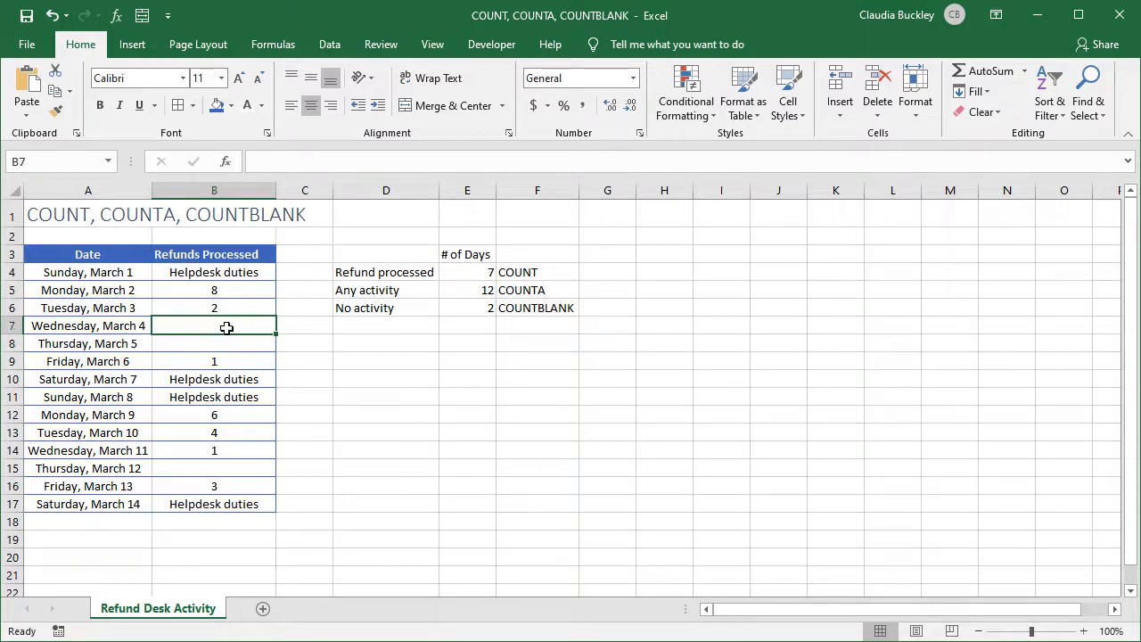
{"action": "key", "text": "Return"}
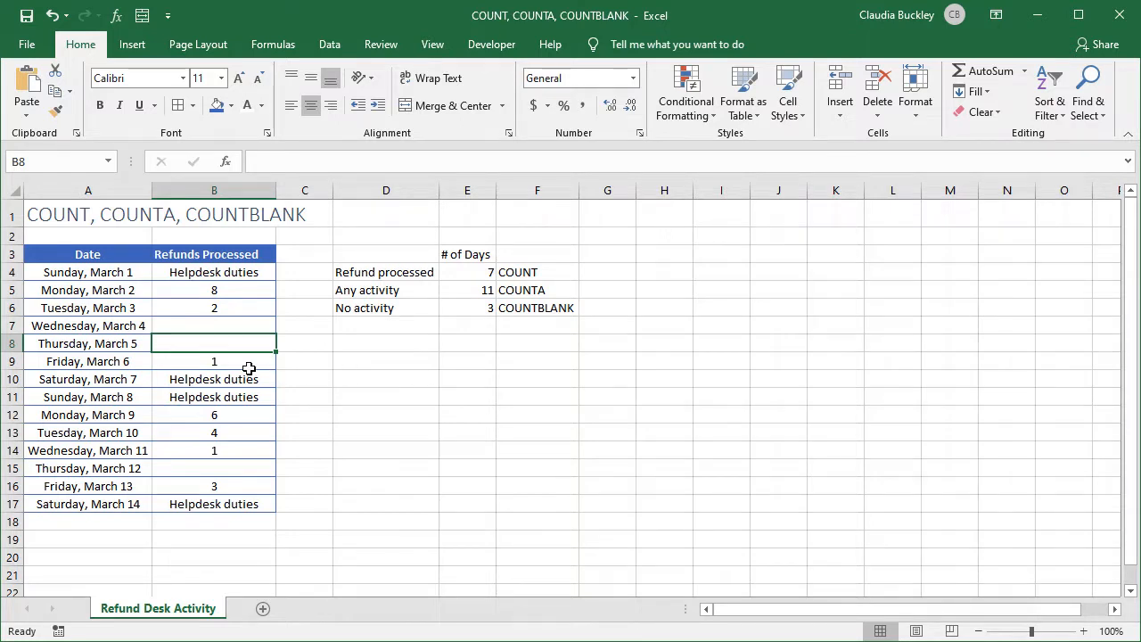
Fill the blank Refunds Processed cells B7, B8 and B15 with 0
{"action": "left_click", "coordinate": [243, 324]}
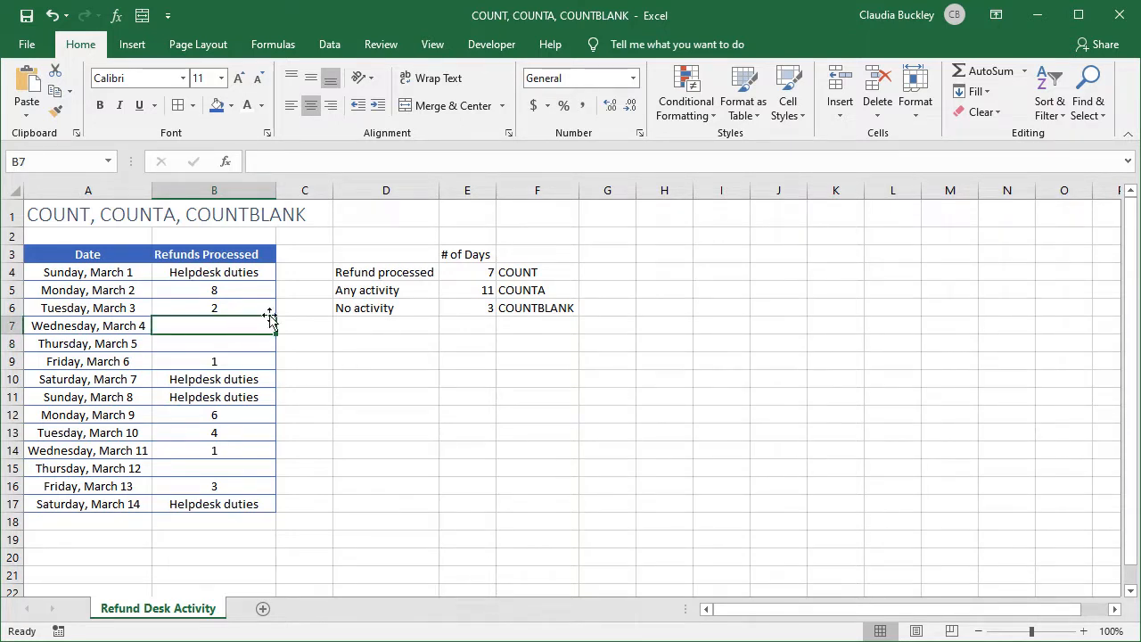
{"action": "type", "text": "0"}
{"action": "key", "text": "Return"}
{"action": "type", "text": "0"}
{"action": "key", "text": "Return"}
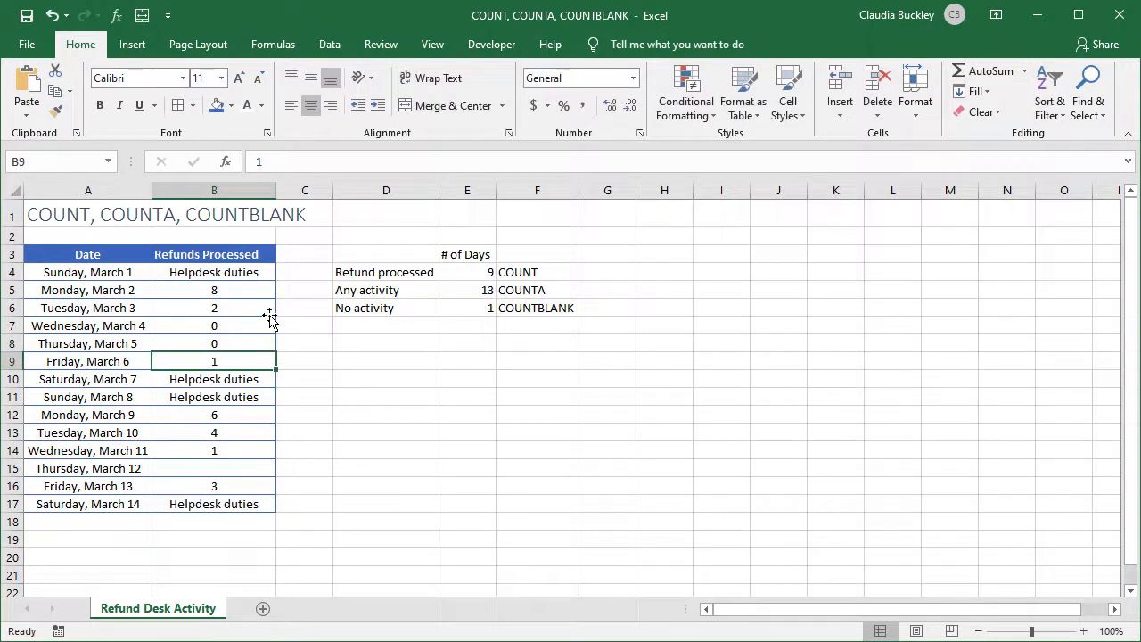
{"action": "left_click", "coordinate": [254, 461]}
{"action": "type", "text": "0"}
{"action": "key", "text": "Return"}
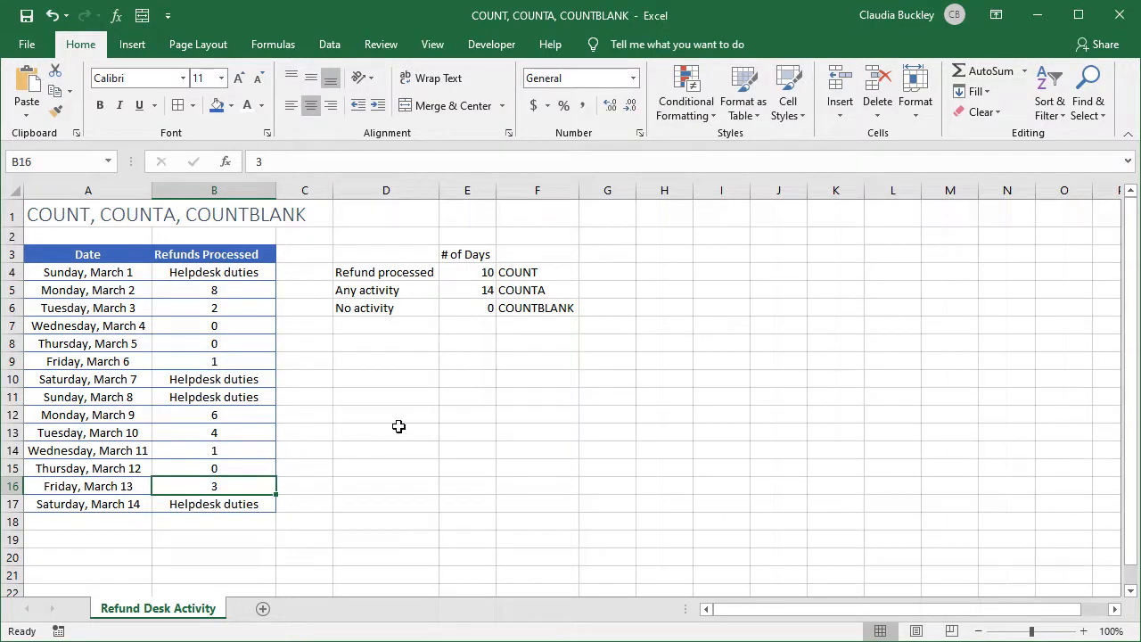